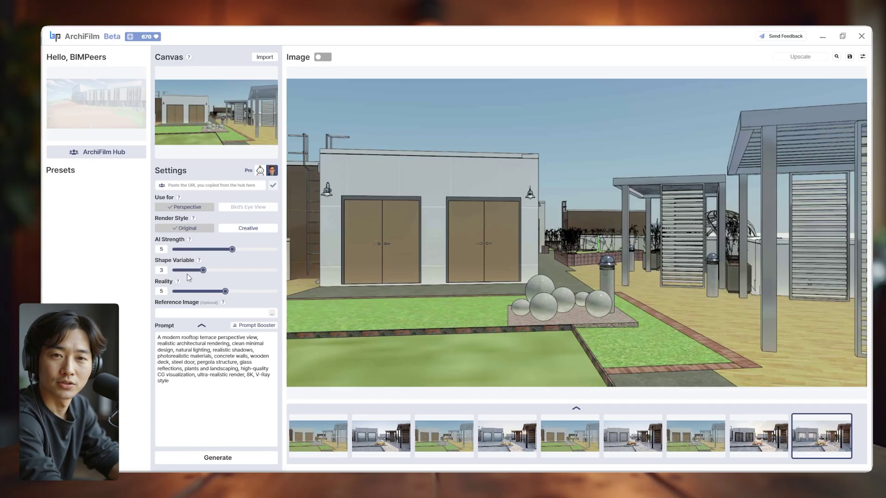
Generate a render of the rooftop terrace with the current Original-style settings and compare it with the original image.
click(218, 458)
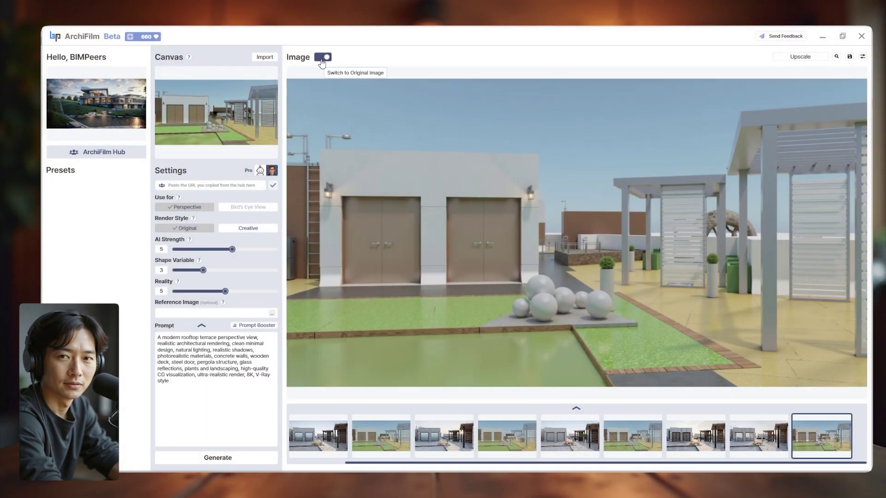
click(323, 57)
click(322, 58)
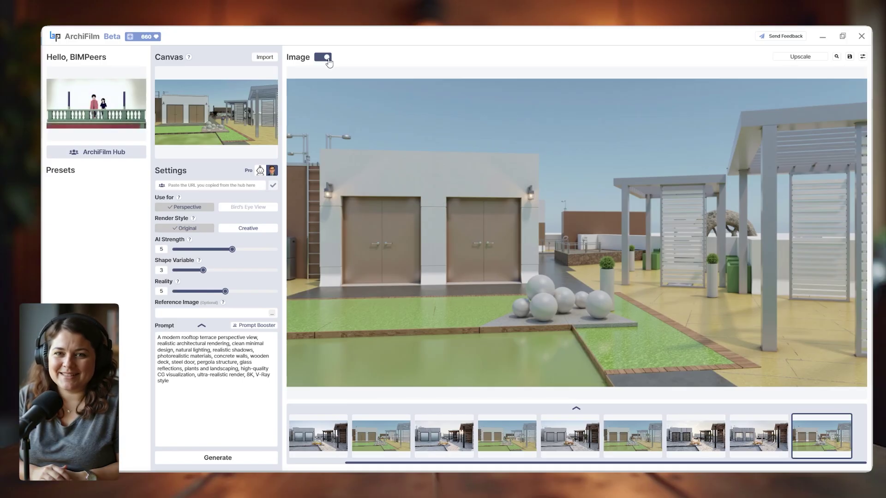
mouse_move(440, 228)
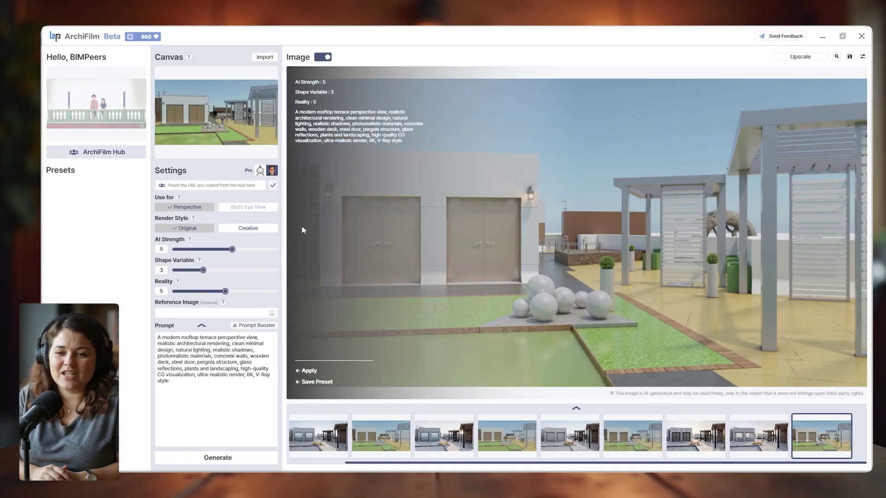
Generate the terrace render in the Creative render style and compare the result with the original image.
click(253, 231)
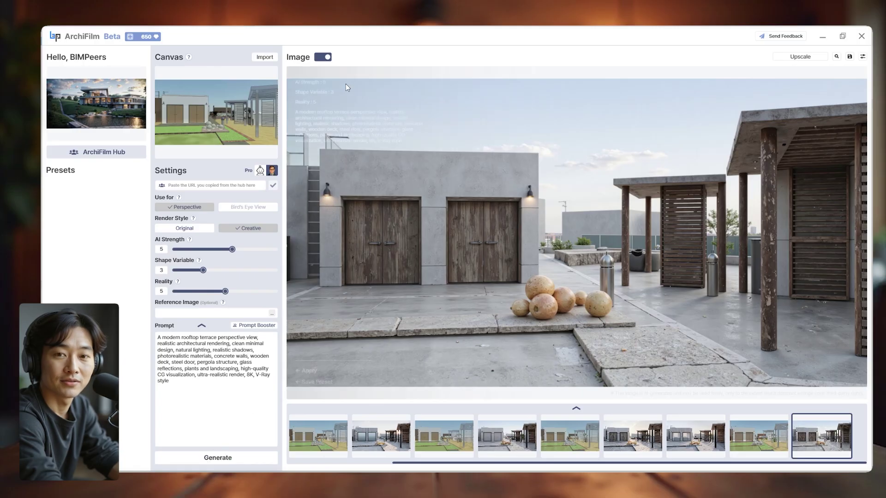
click(323, 58)
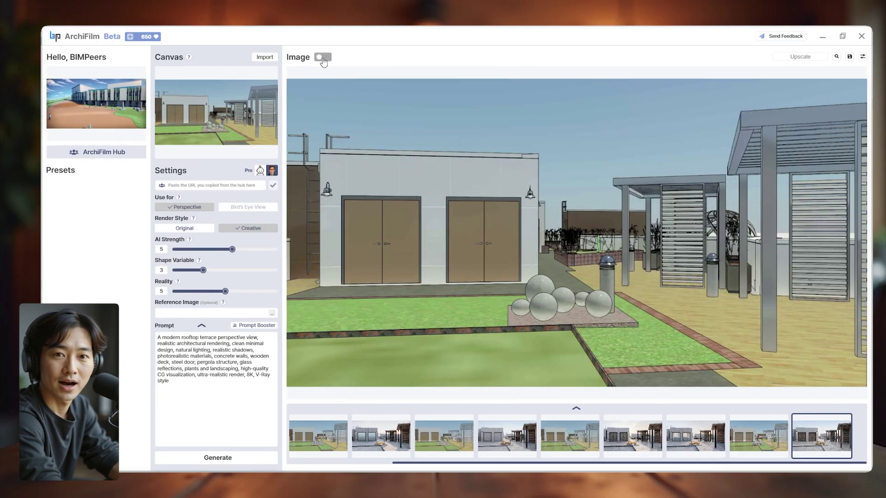
click(323, 57)
click(323, 57)
click(323, 57)
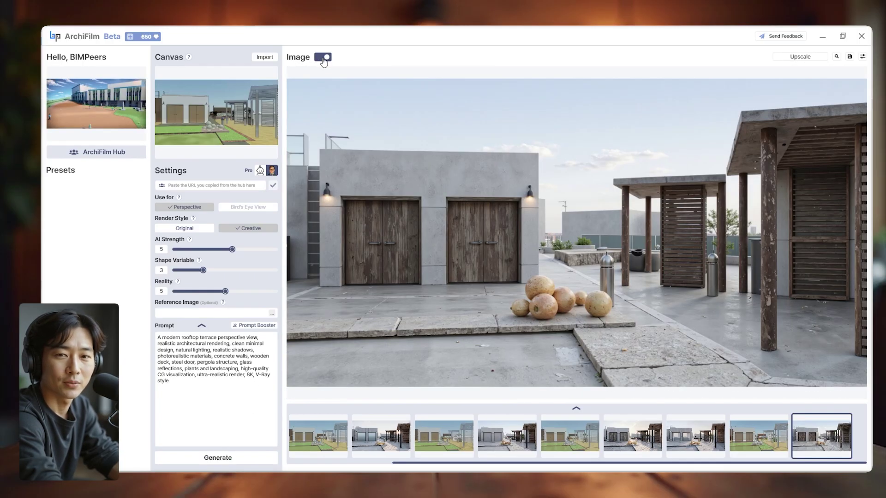
click(323, 59)
click(323, 58)
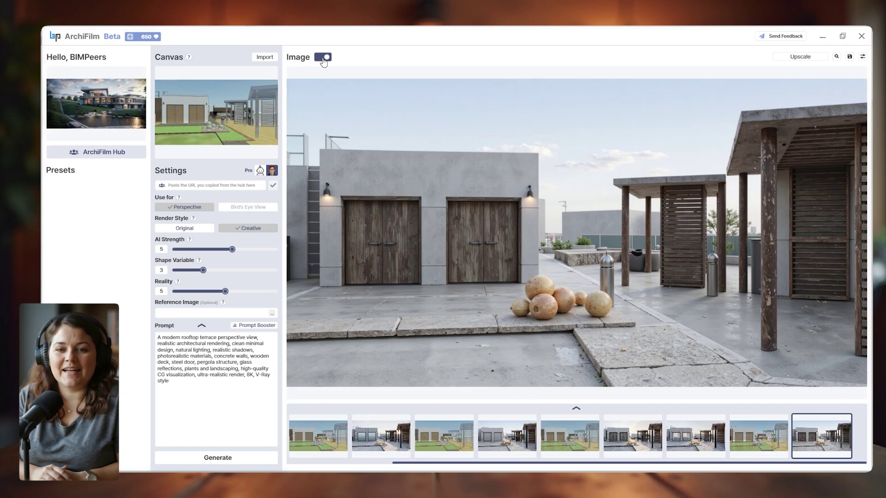
mouse_move(329, 98)
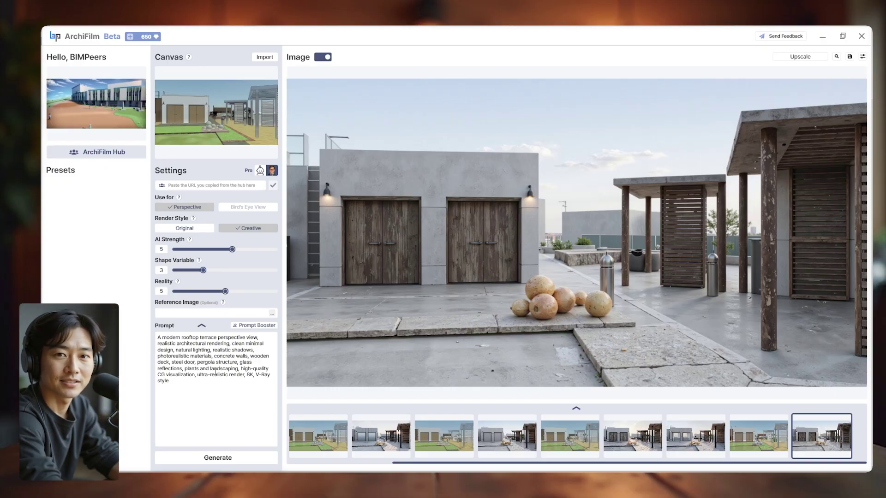
Regenerate the render with AI Strength 3 and Shape Variable 4, and compare it with the original image.
click(204, 249)
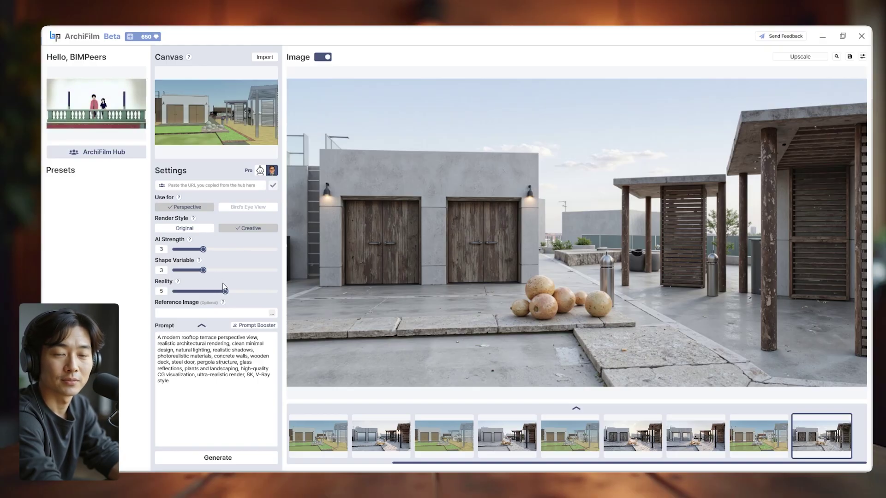
click(223, 271)
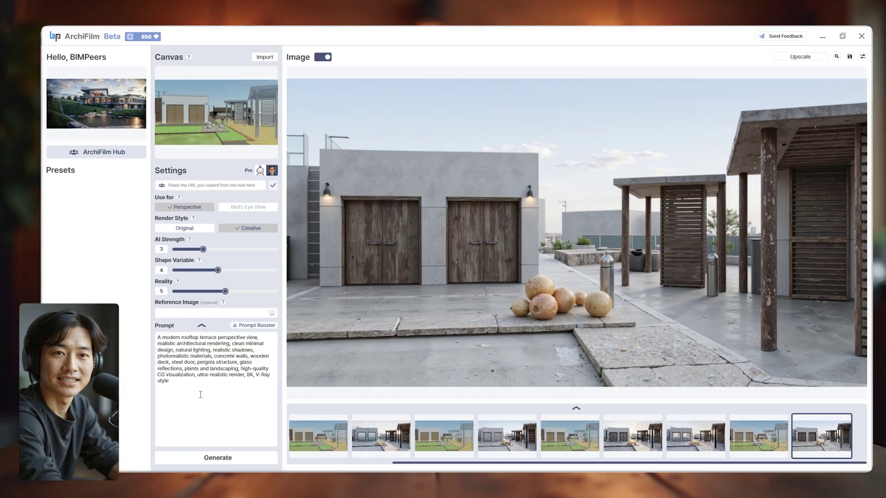
click(197, 458)
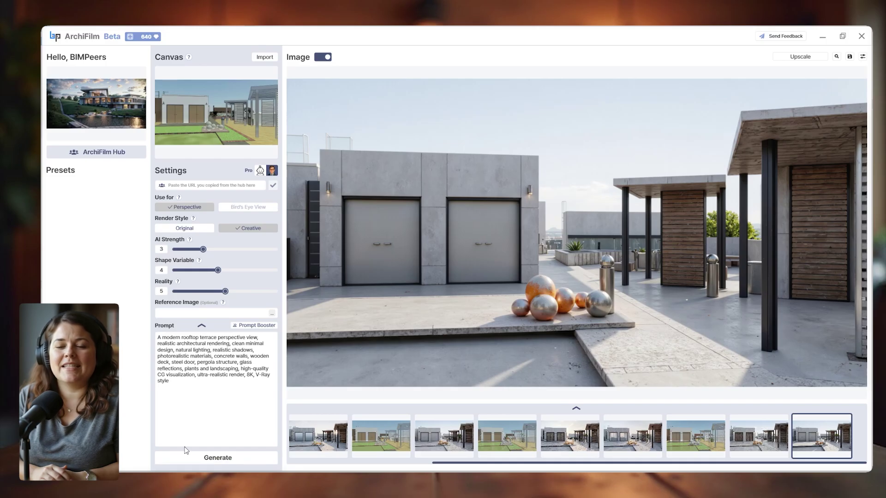
mouse_move(590, 267)
click(322, 56)
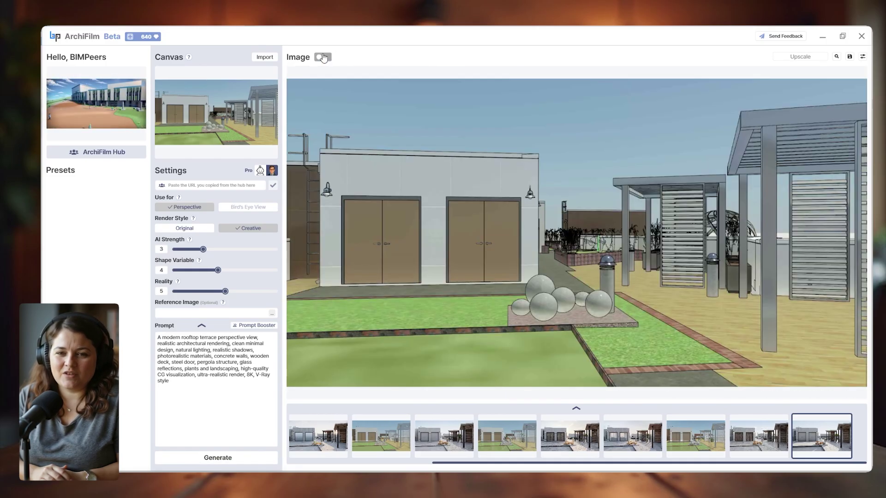
click(322, 56)
Regenerate the render with AI Strength 8 and compare it with the previous render and the original image.
drag(203, 249, 276, 249)
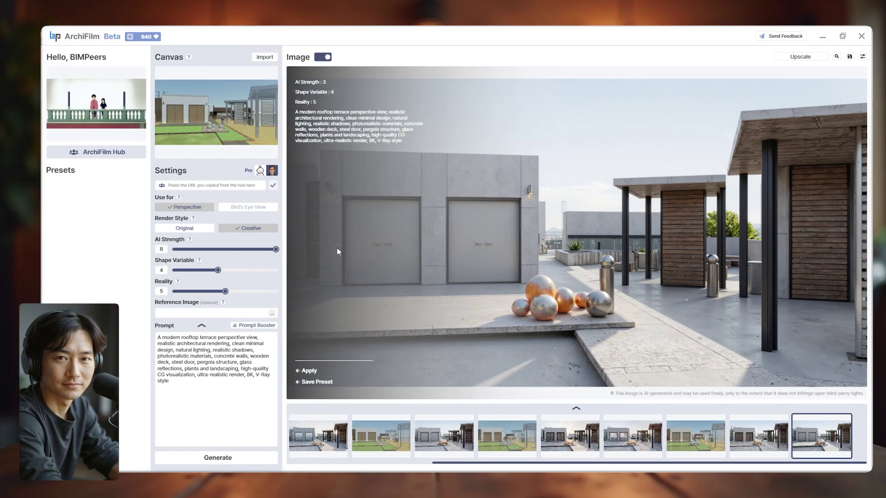
click(218, 458)
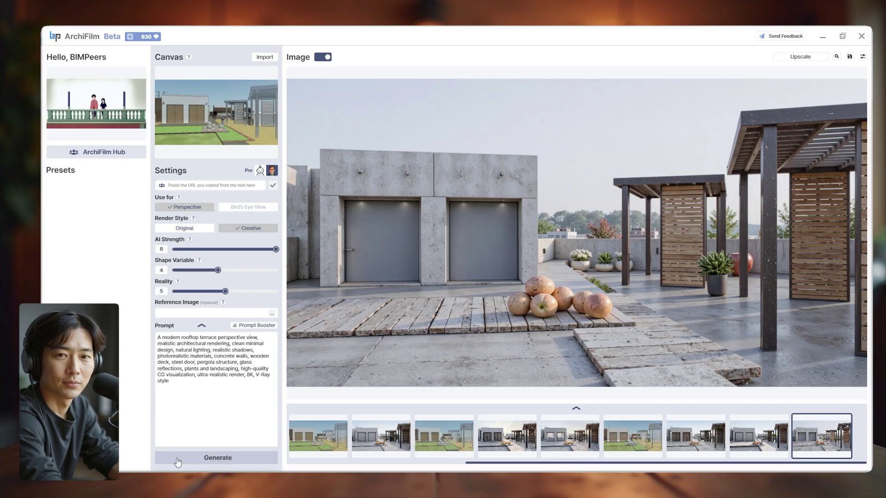
mouse_move(605, 286)
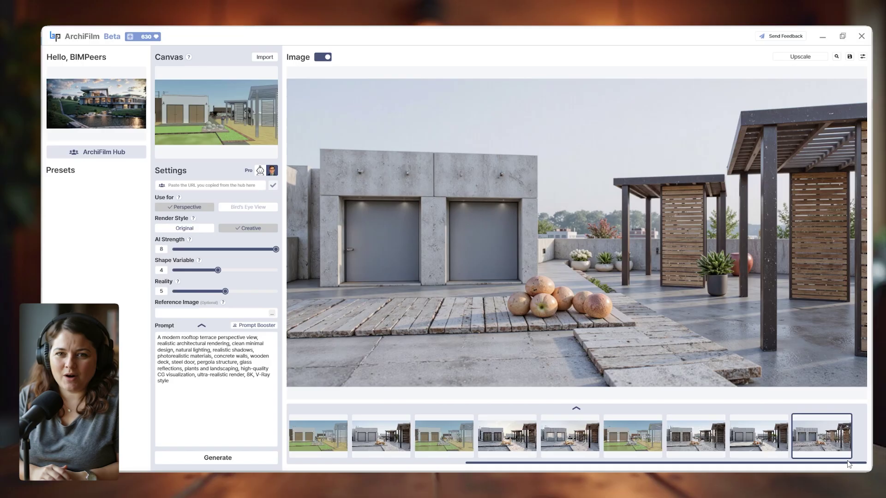
click(772, 448)
click(832, 445)
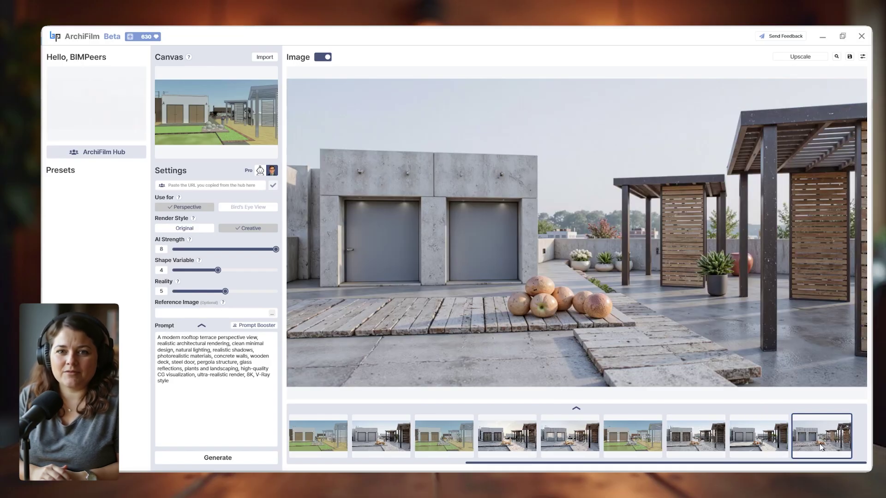
click(776, 440)
click(835, 441)
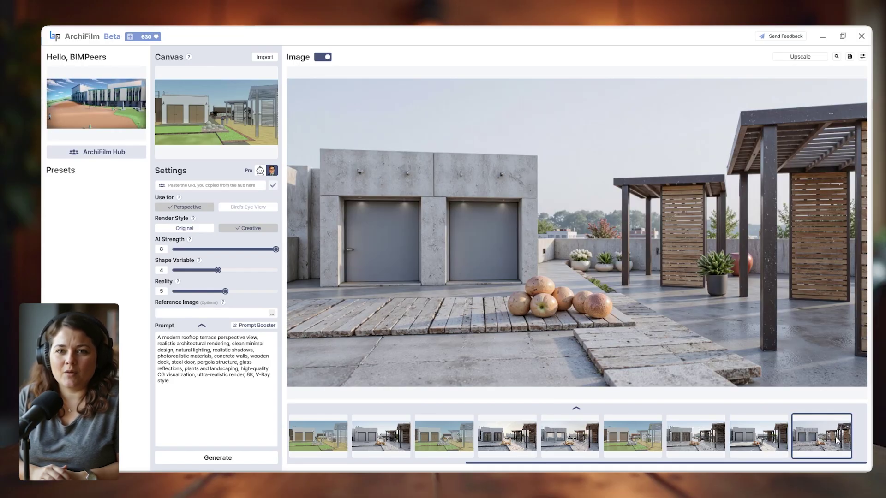
click(328, 58)
click(328, 58)
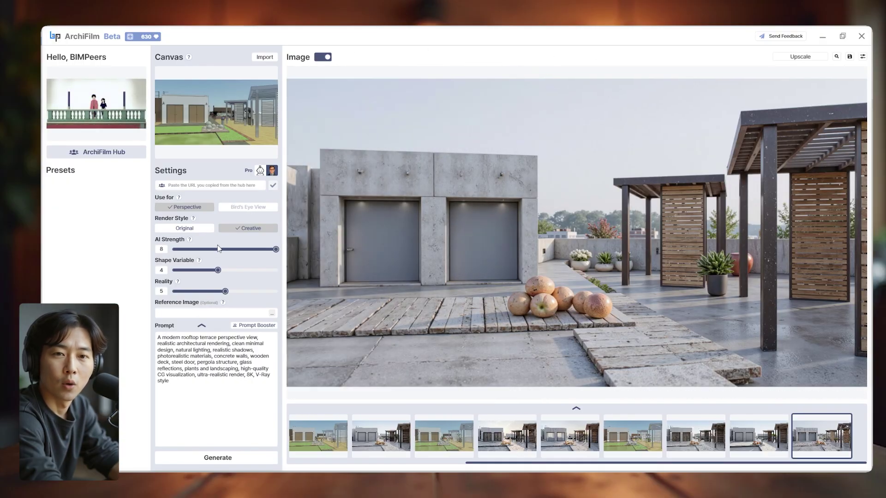
Regenerate the render with AI Strength 5 and Shape Variable 3, and check it against the original image.
click(224, 250)
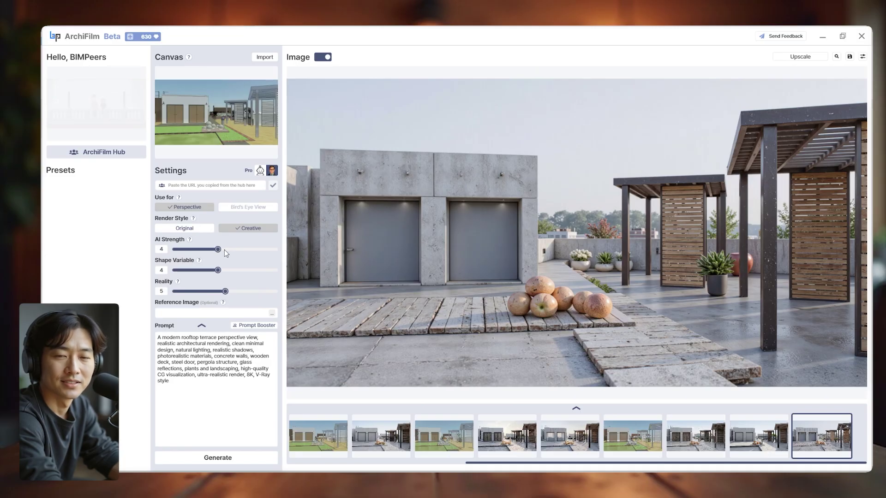
click(230, 250)
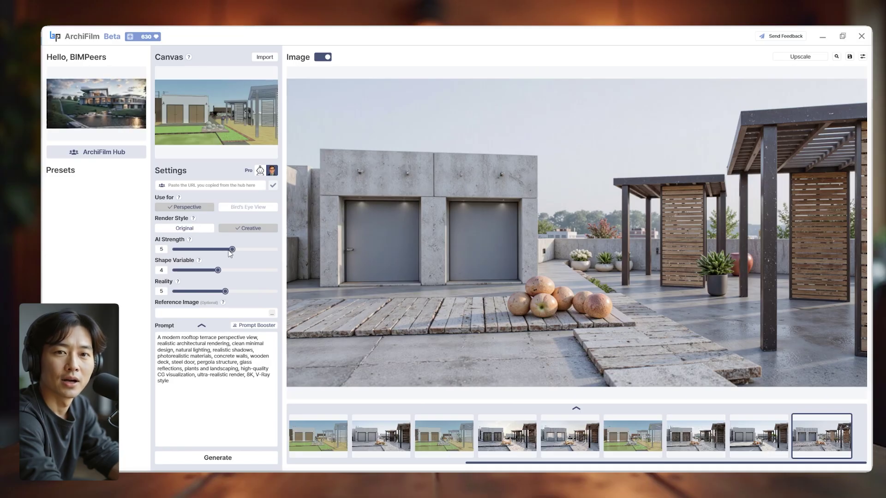
click(203, 271)
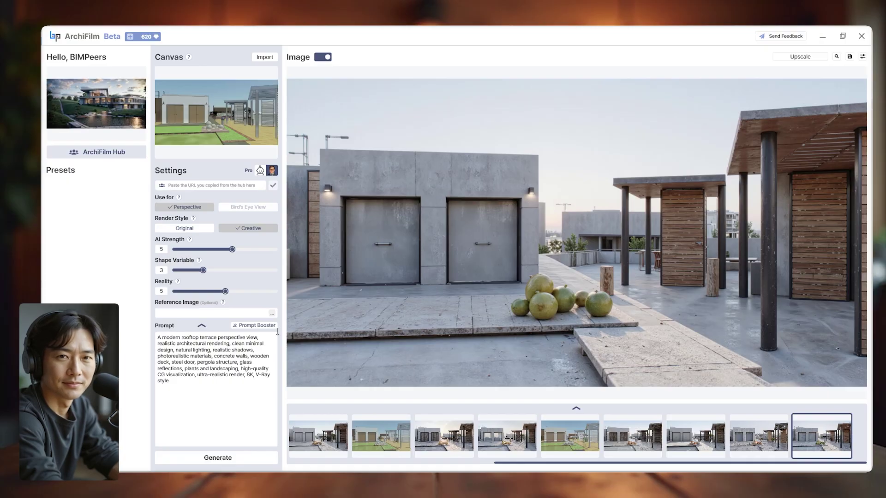
mouse_move(797, 70)
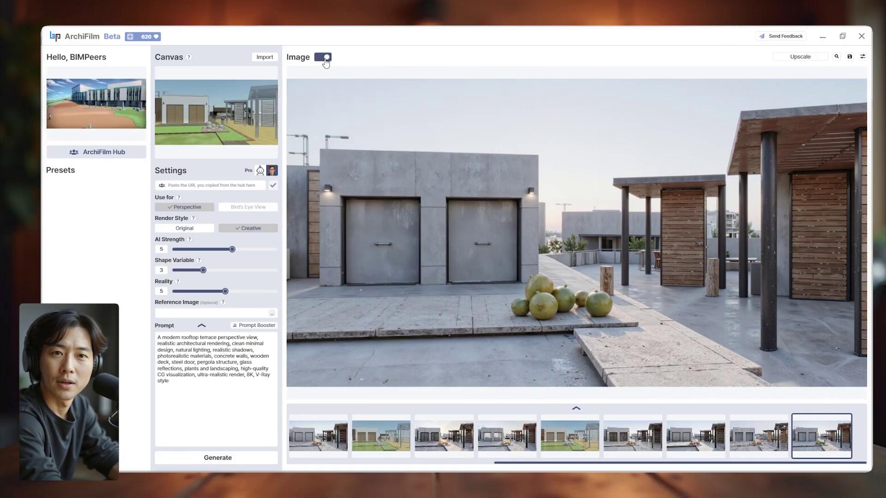
click(324, 57)
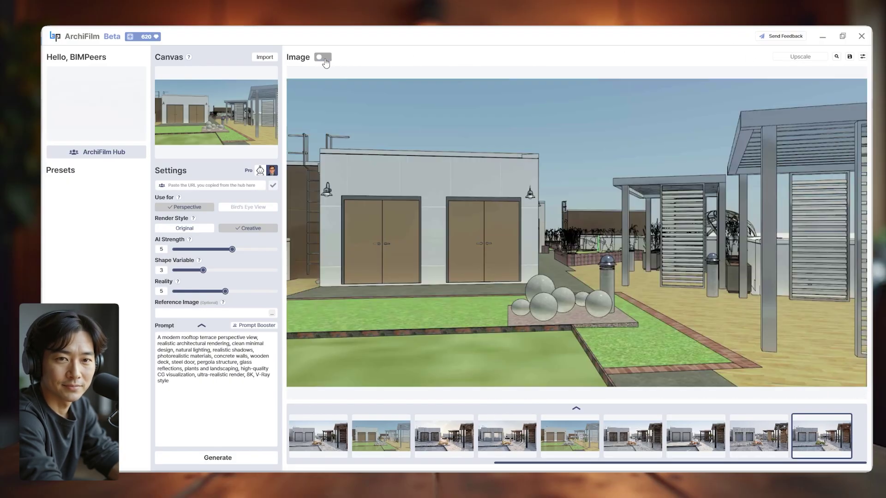
click(324, 58)
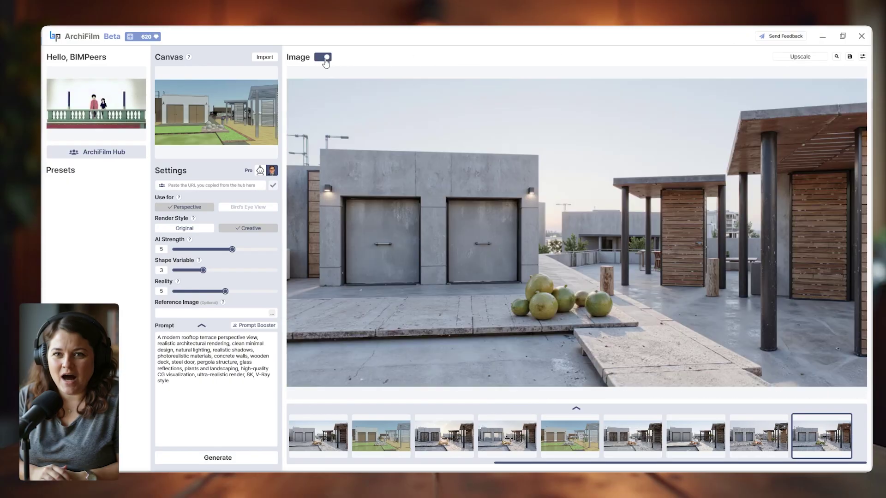
Regenerate the render with Shape Variable 8 and compare its shapes with those in the original image.
drag(203, 272, 290, 272)
click(214, 459)
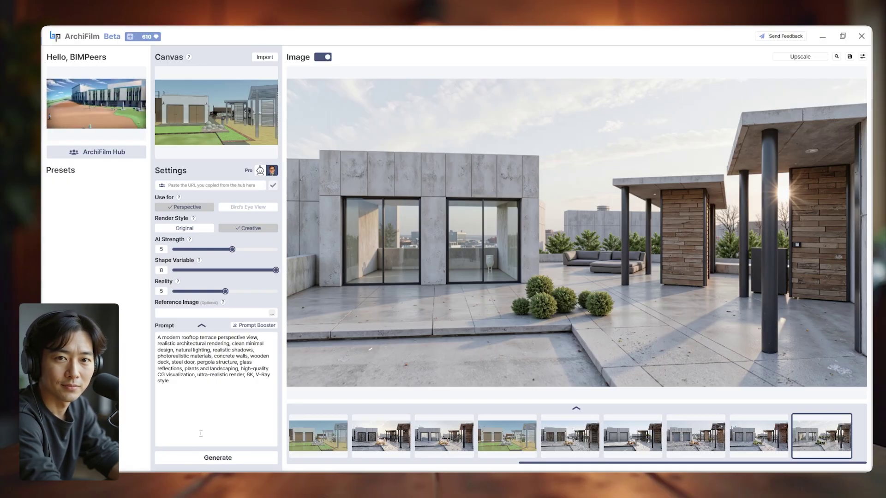
click(323, 57)
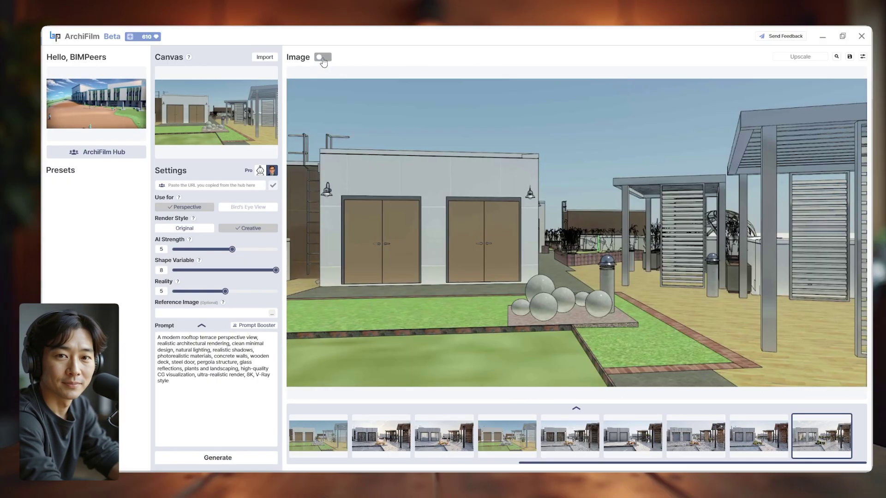
click(323, 57)
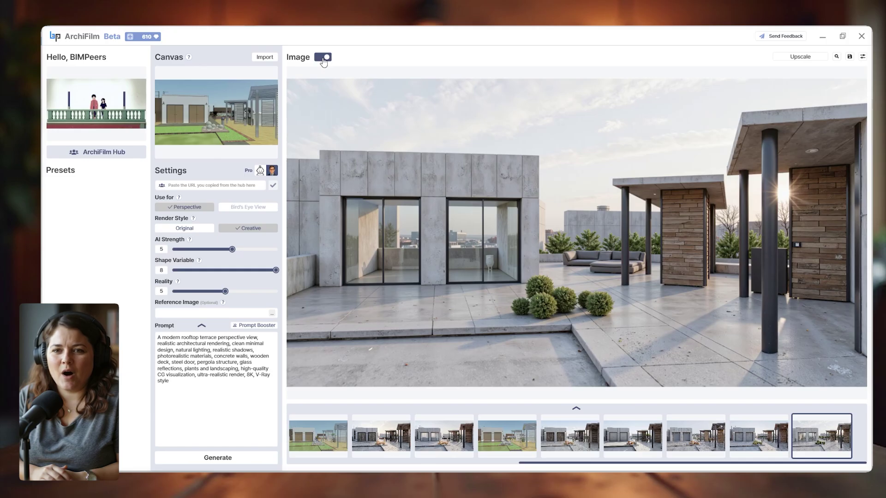
click(324, 59)
click(323, 59)
click(324, 59)
click(323, 59)
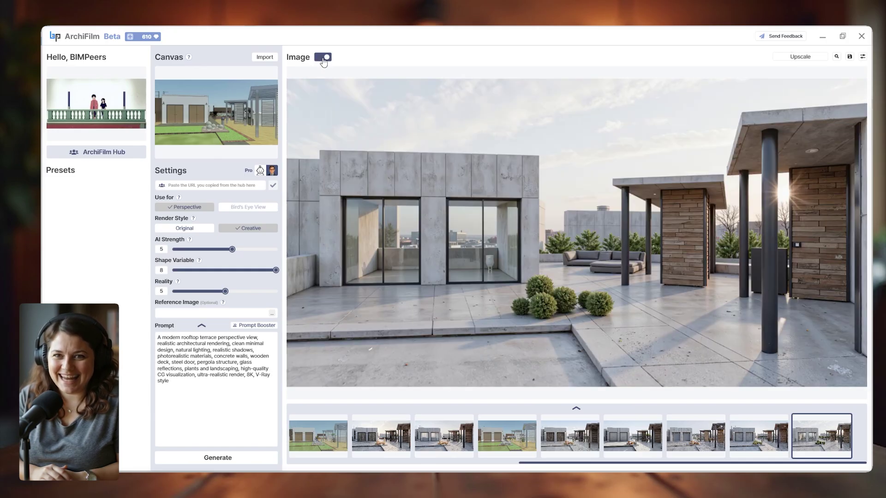
click(323, 59)
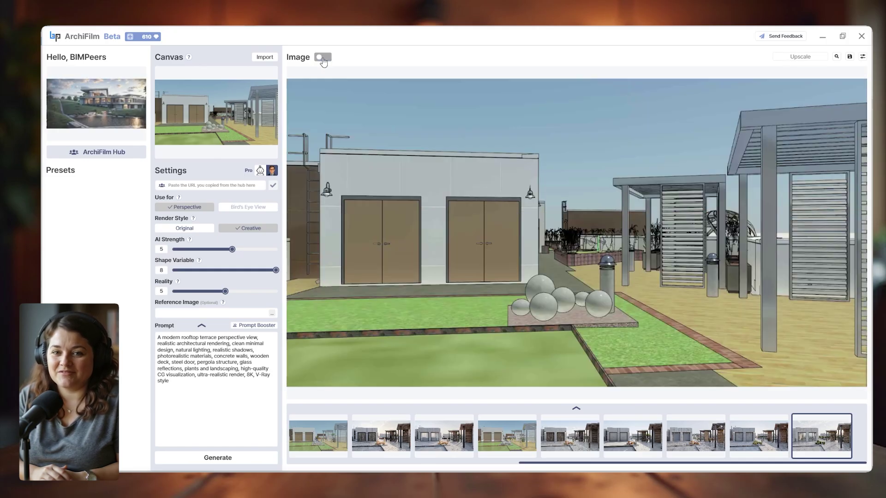
click(323, 59)
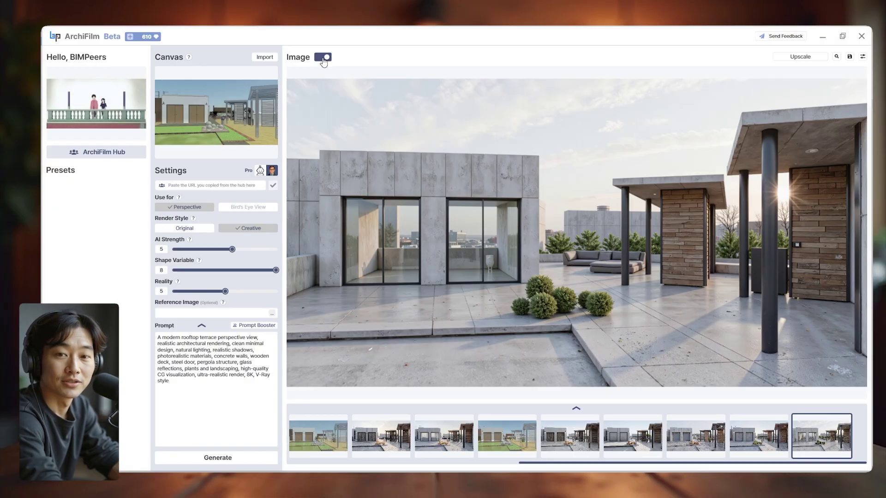
Generate a new render with both Shape Variable and Reality set to 3.
mouse_move(767, 361)
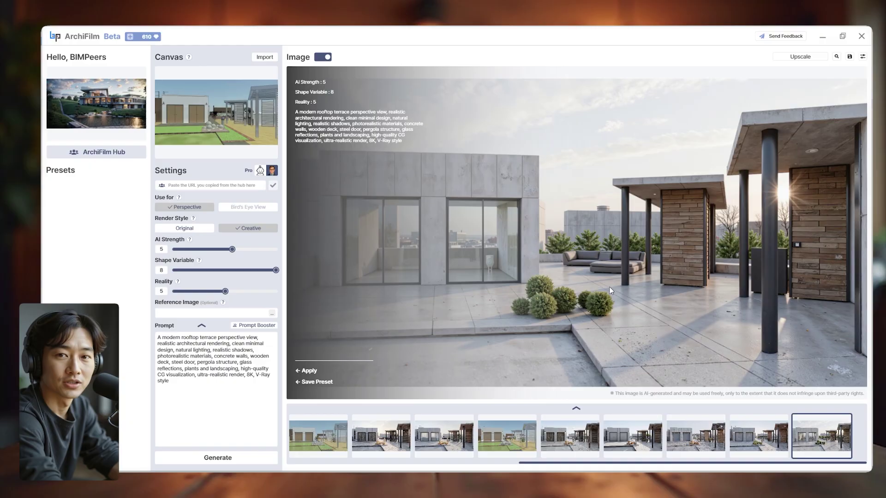
click(203, 270)
click(203, 291)
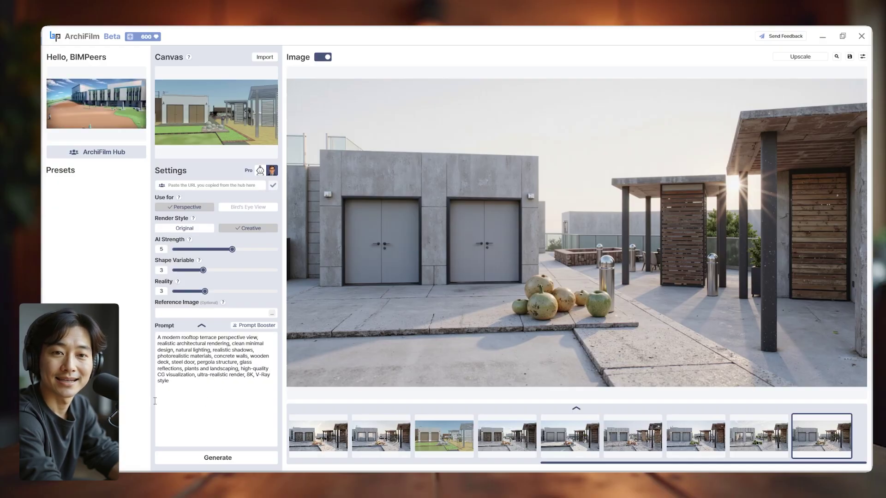
Regenerate the render with Reality 9 and compare it with the preceding low-Reality render.
click(275, 292)
drag(275, 291, 266, 291)
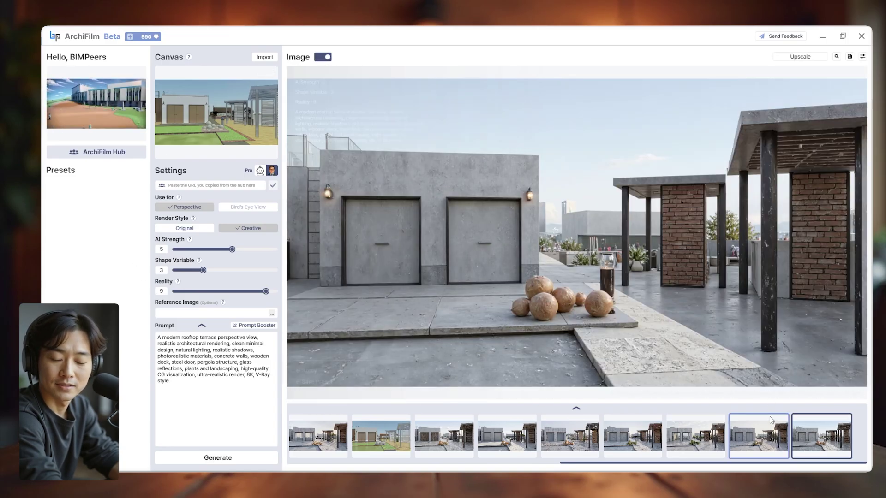
click(770, 420)
click(803, 439)
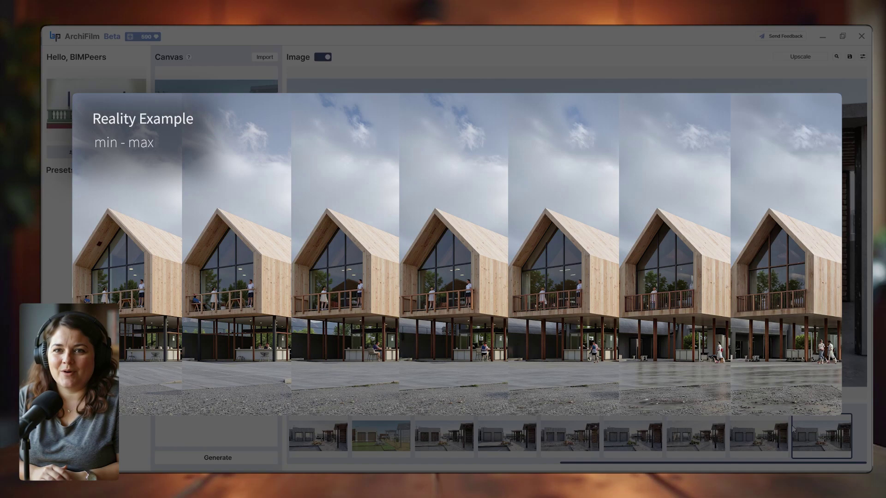
click(784, 430)
click(797, 431)
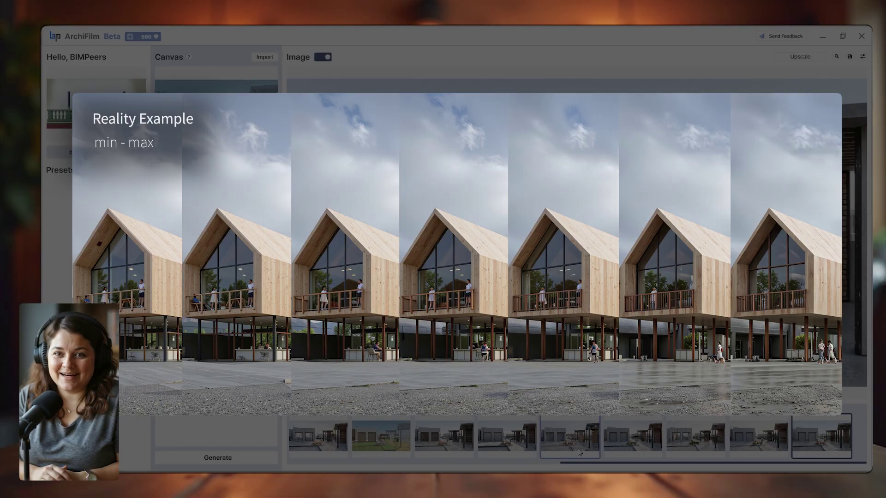
click(822, 433)
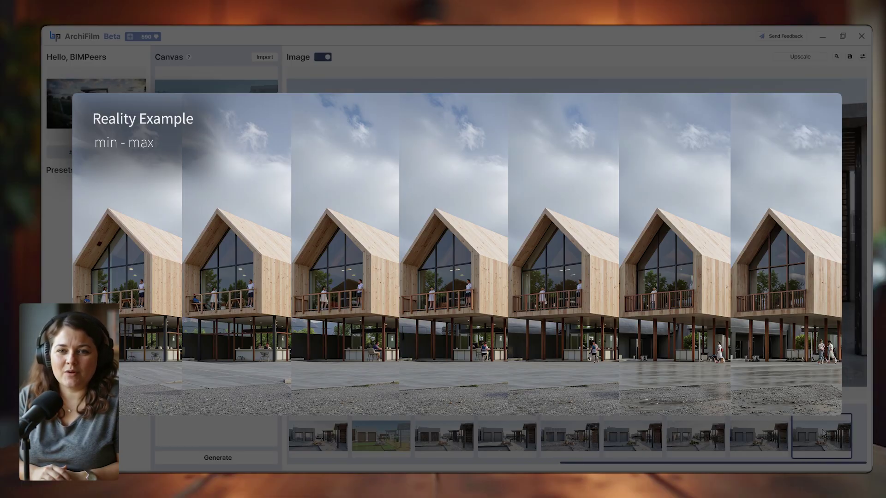